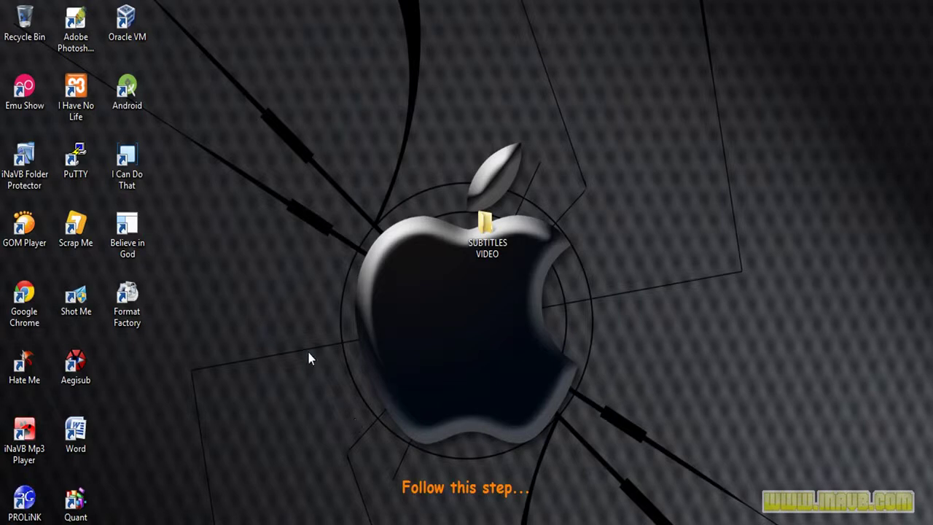
Step: Launch Aegisub and load Empty Video.mp4 from the SUBTITLES VIDEO folder
double_click(85, 365)
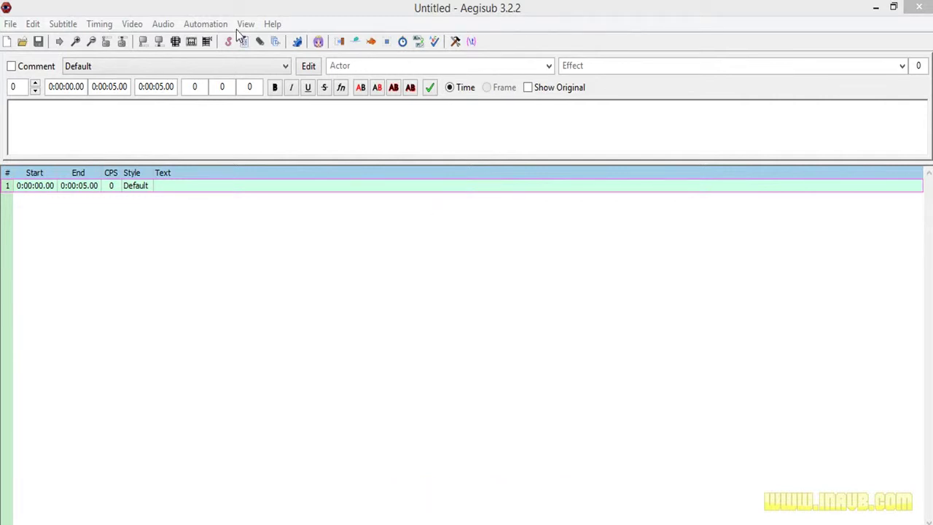
left_click(133, 26)
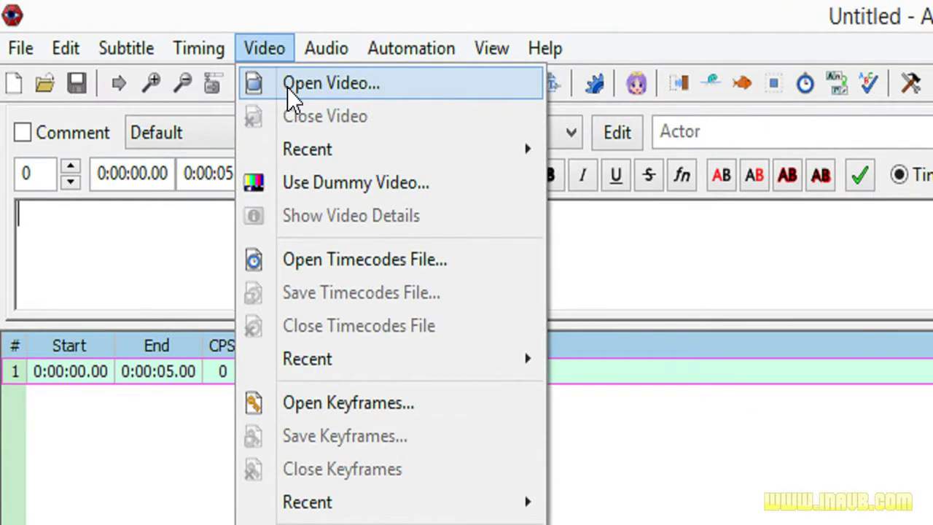
left_click(291, 86)
left_click(358, 324)
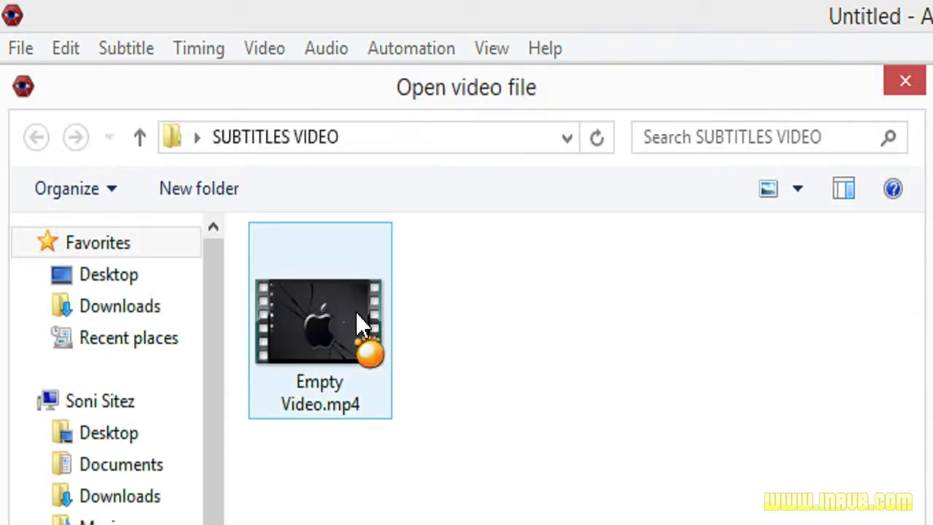
double_click(357, 321)
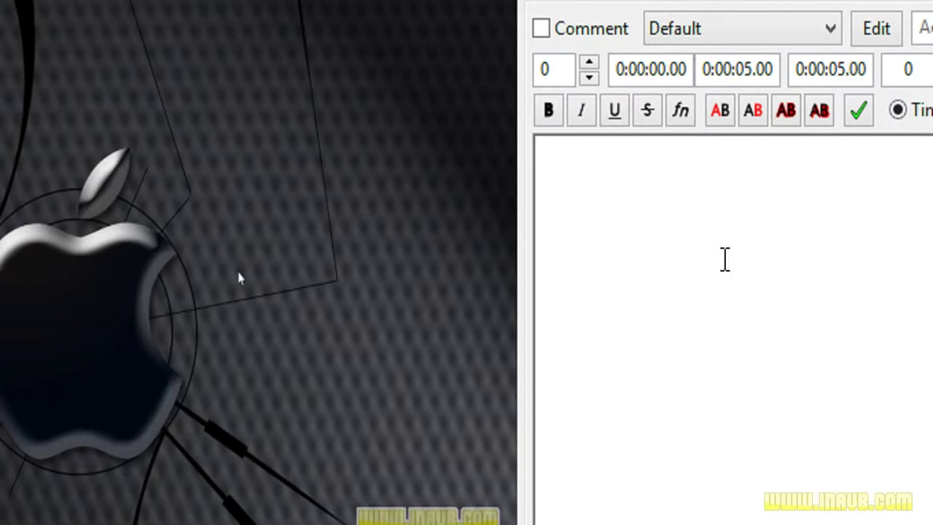
Step: Enter "Your words for subtitles :)" as the text of the first subtitle line
type("Your words")
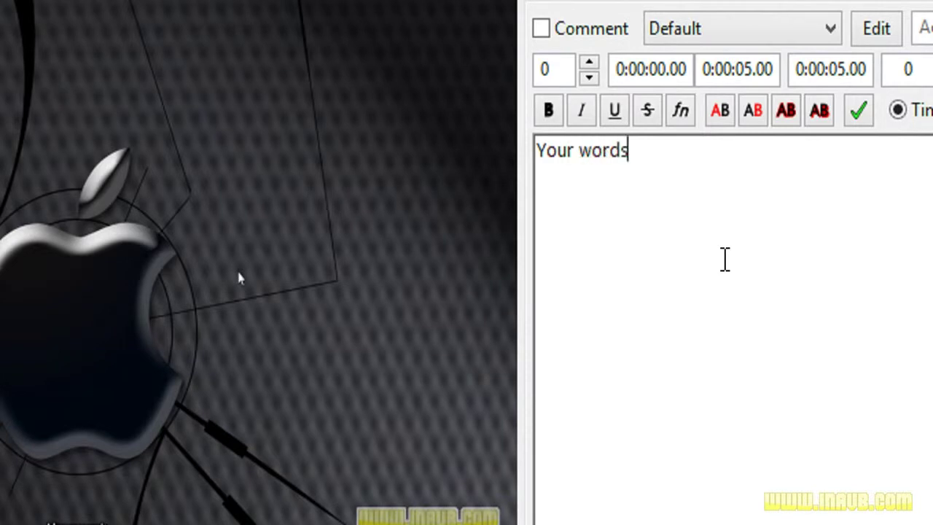
type(" for")
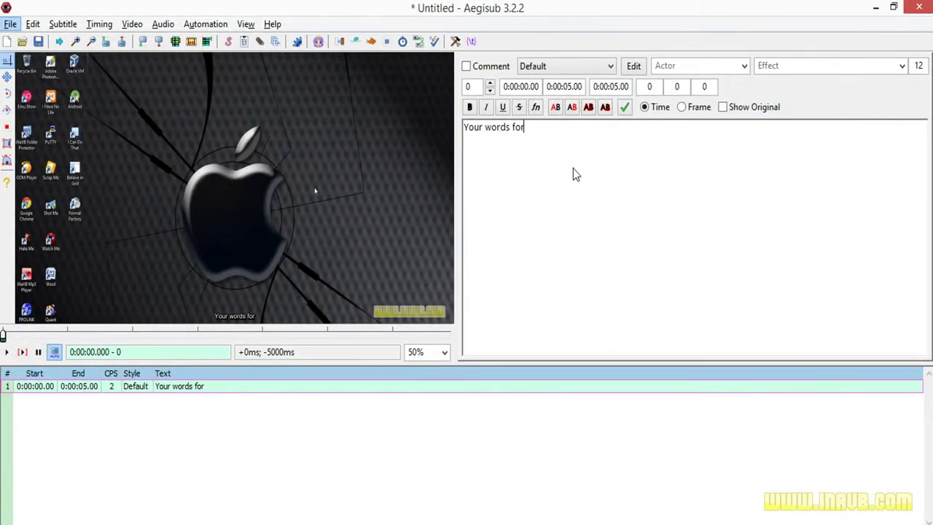
key("alt+space")
left_click(607, 152)
type("u")
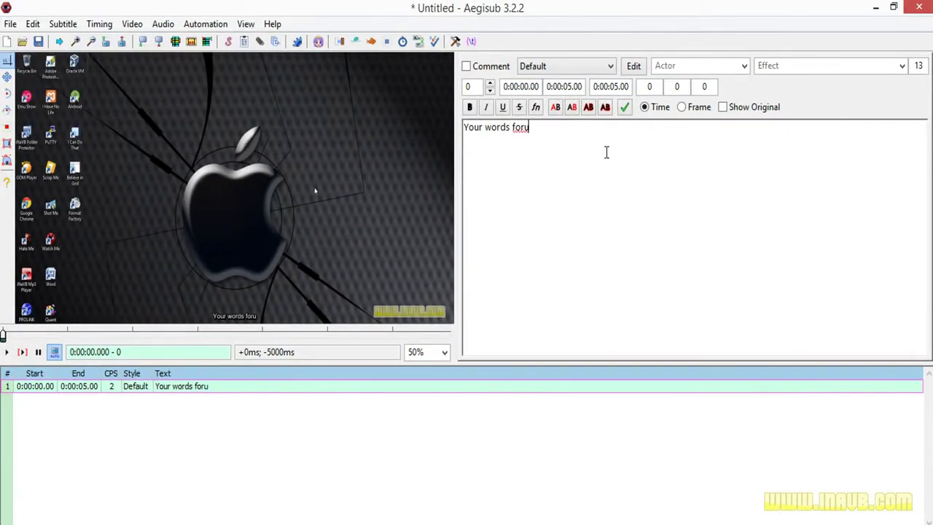
key("BackSpace")
type("subtitle")
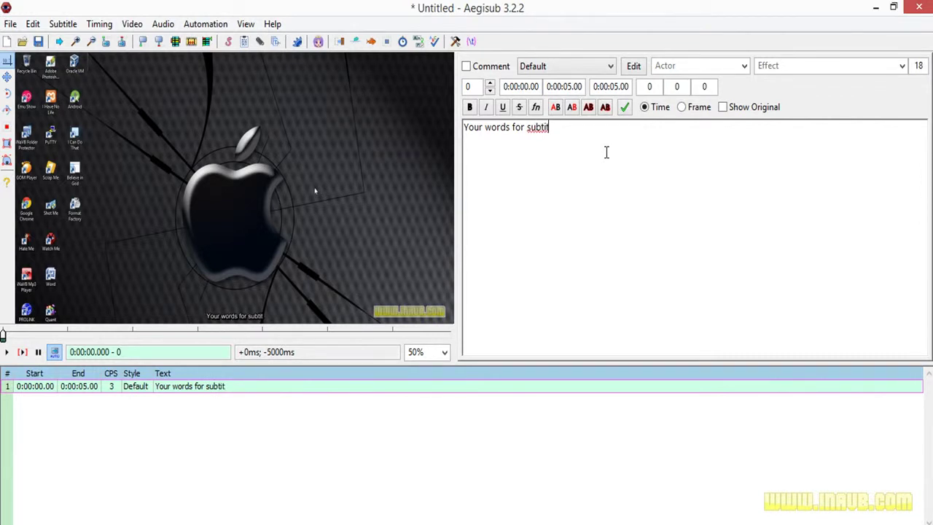
key("BackSpace")
key("BackSpace")
type("les")
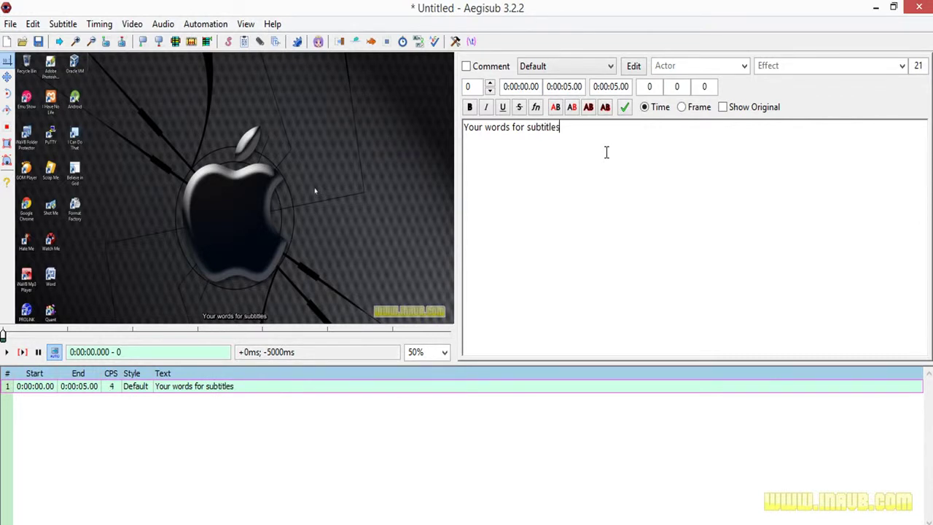
type(" :)")
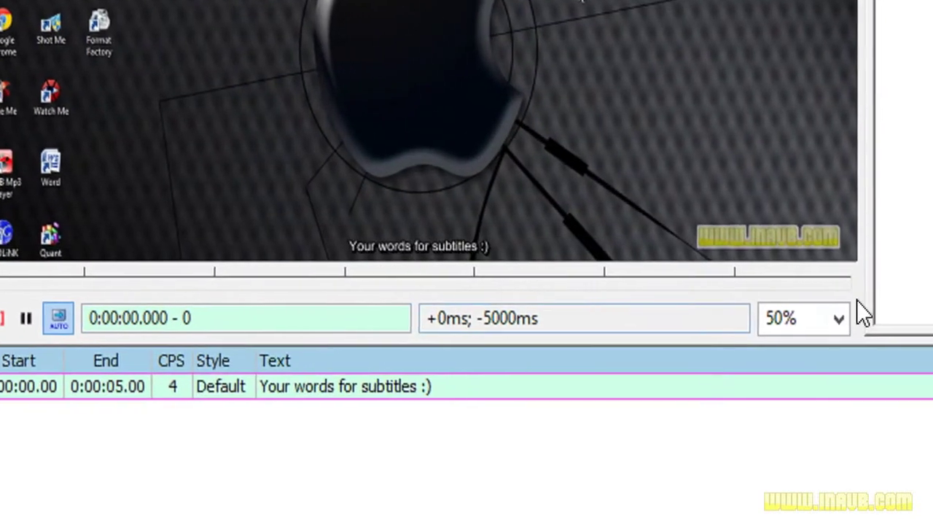
Step: Try the video preview at 75% zoom and set it back to 50%
left_click(863, 328)
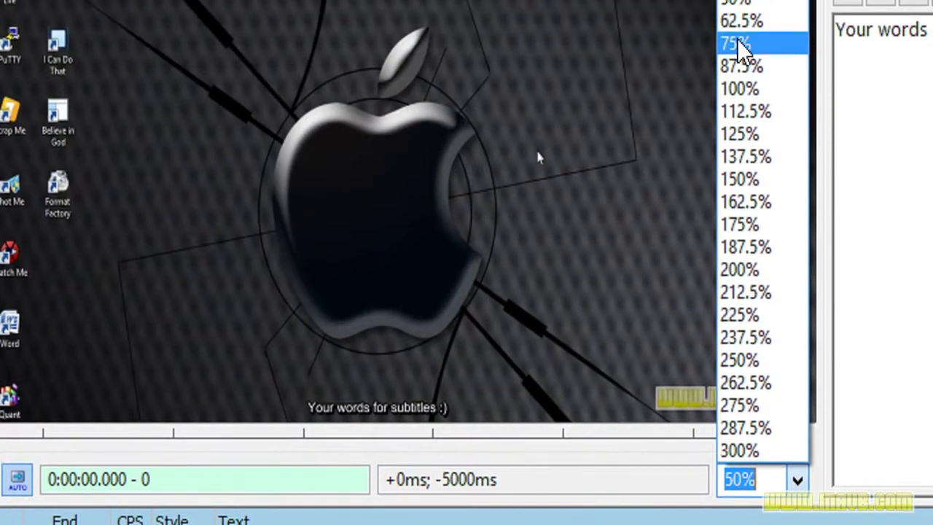
left_click(736, 1)
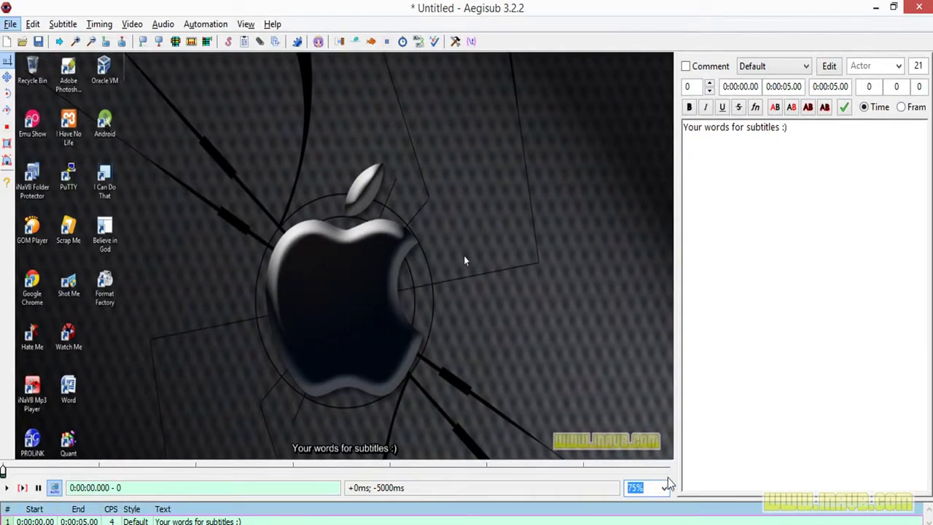
left_click(656, 505)
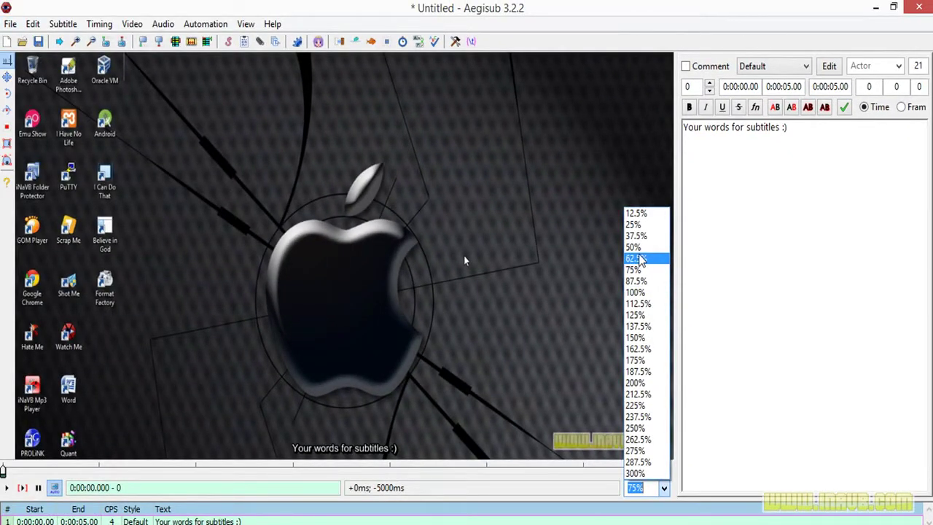
left_click(636, 247)
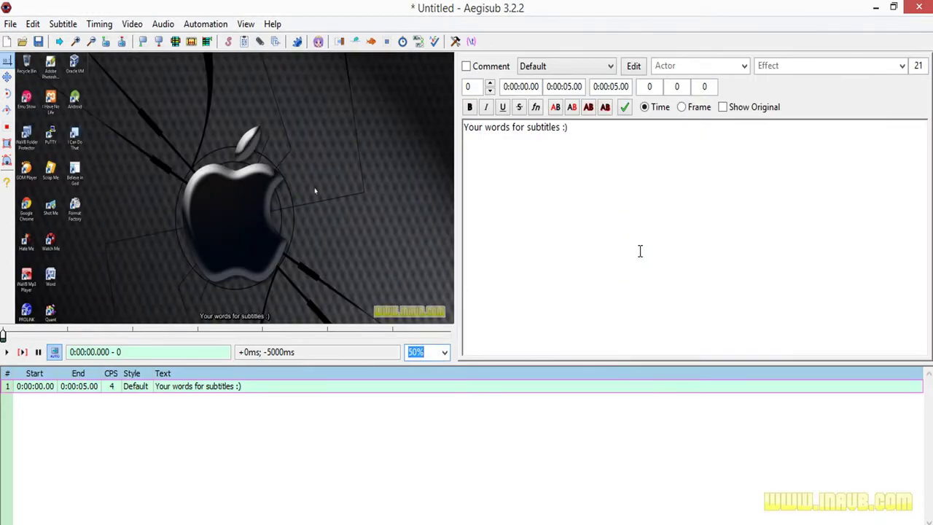
Step: Commit the first subtitle line and enter "Your Branding" as the text of the second line
left_click(624, 178)
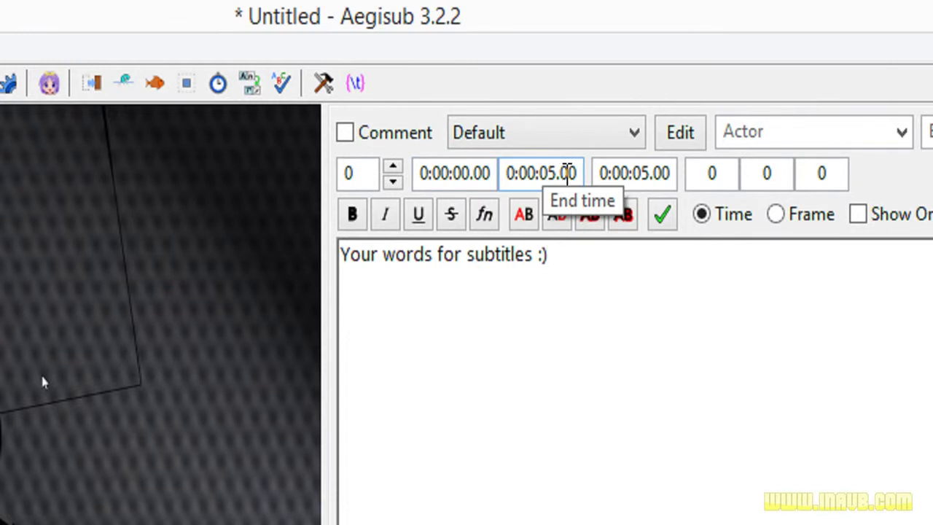
left_click(669, 223)
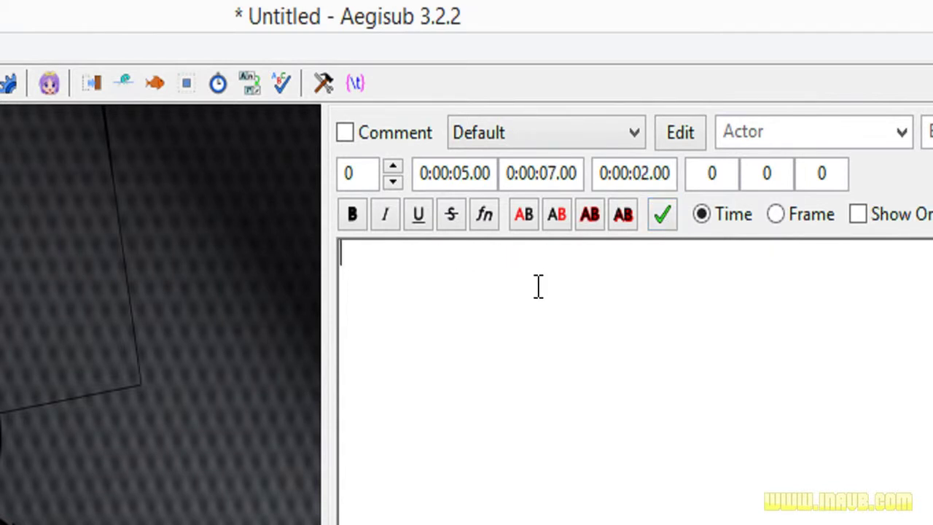
type("ou")
key("BackSpace")
key("BackSpace")
type("Your")
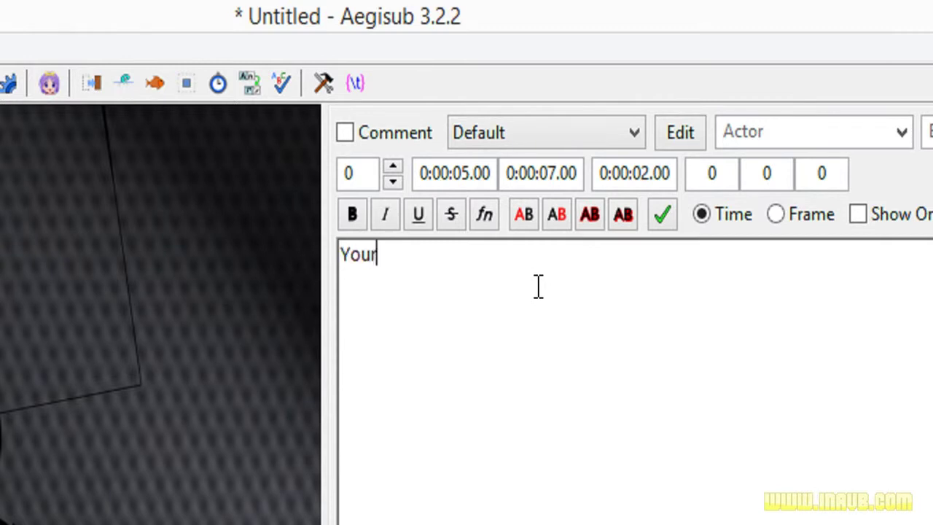
type(" Branding")
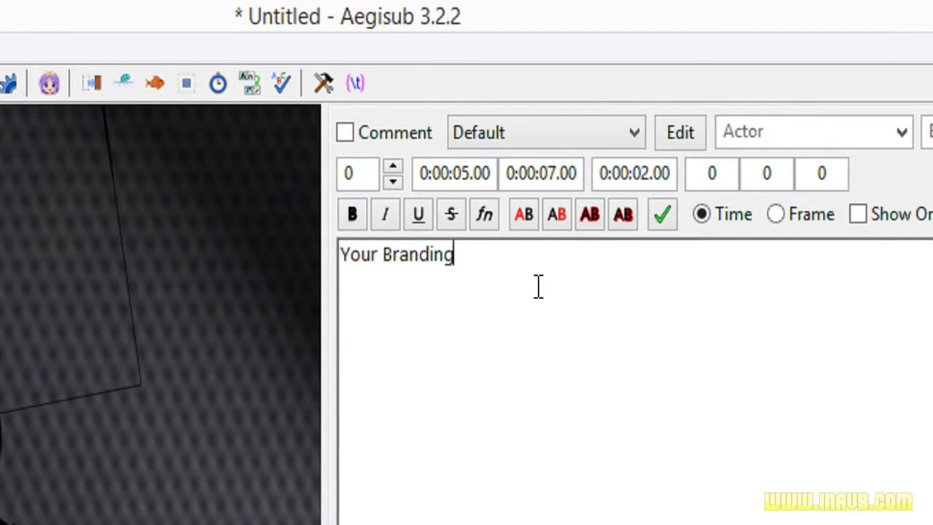
Step: Apply the iNaVB White style to the "Your Branding" line and commit it
left_click(592, 125)
left_click(588, 208)
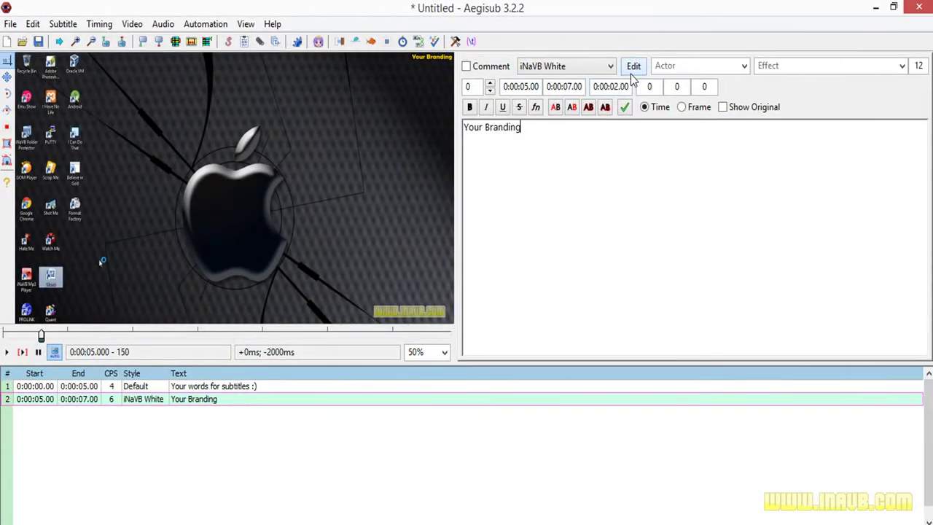
left_click(623, 107)
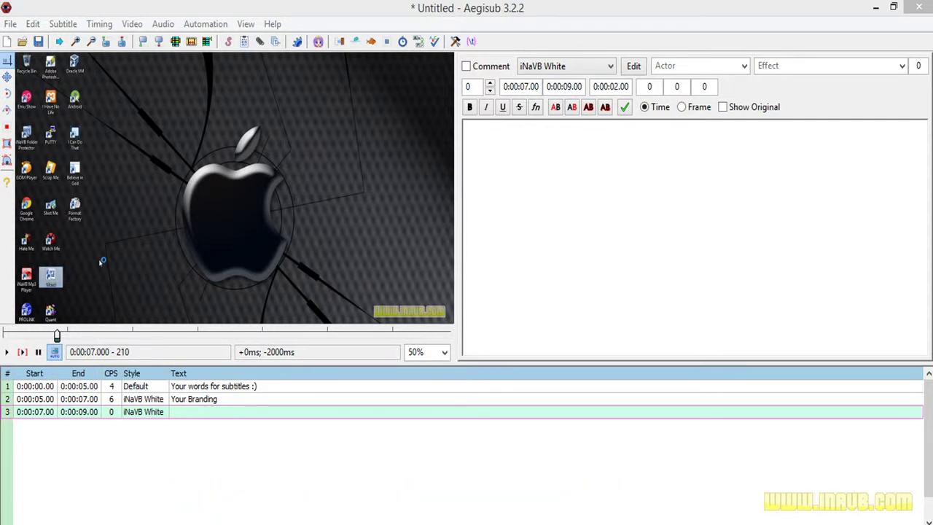
left_click(656, 223)
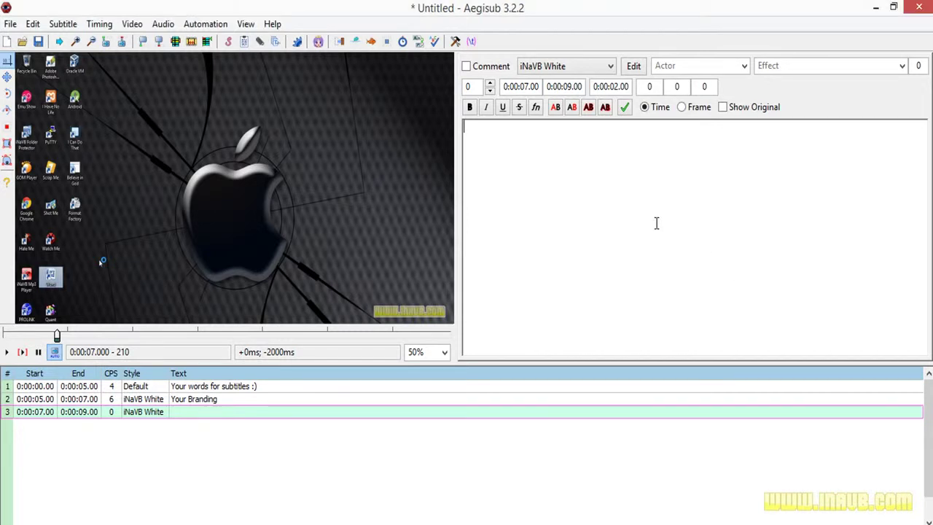
Step: Seek to the video's end and set the "Your Branding" line's start time to 0:00:00.00 and end time to 0:00:57.40
left_click(43, 405)
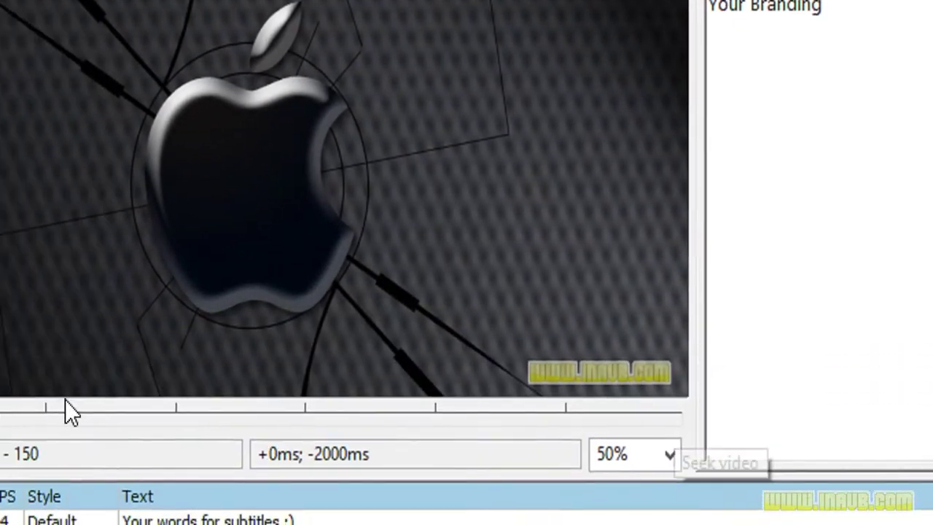
left_click(40, 511)
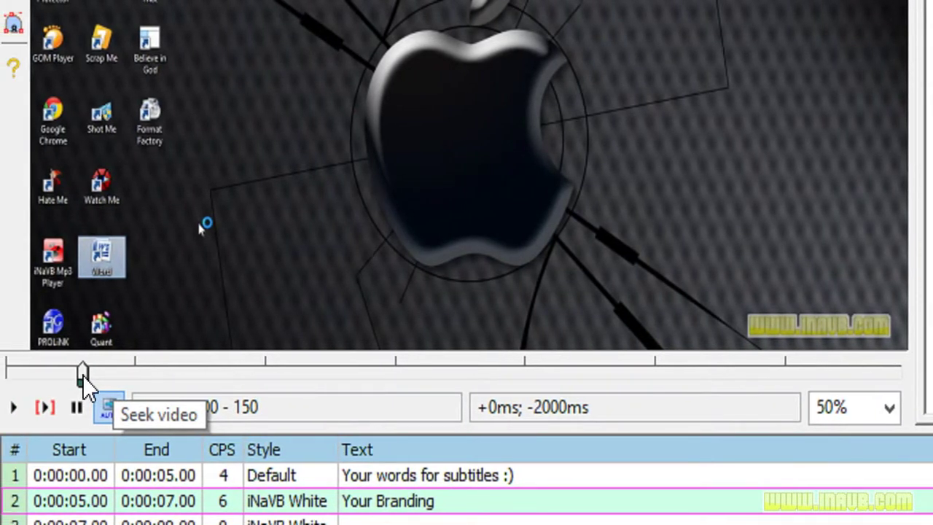
left_click_drag(82, 375, 896, 374)
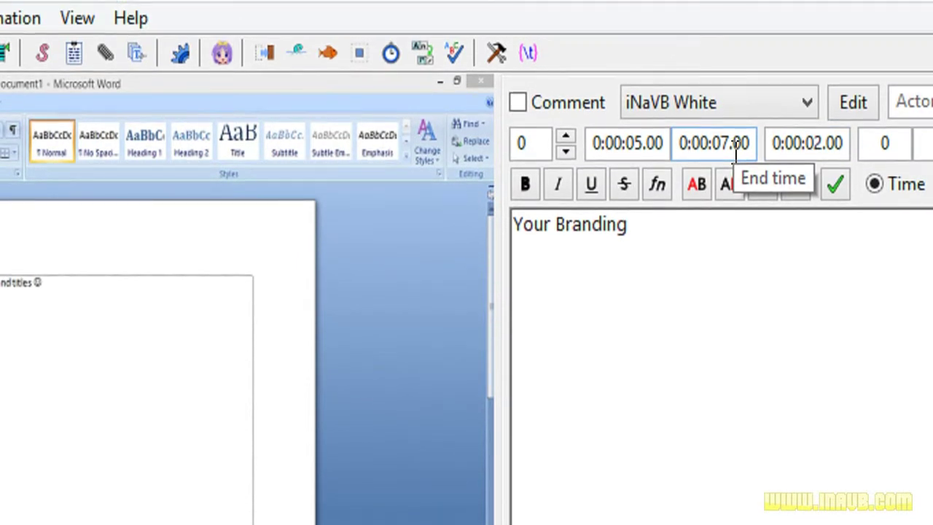
left_click(634, 146)
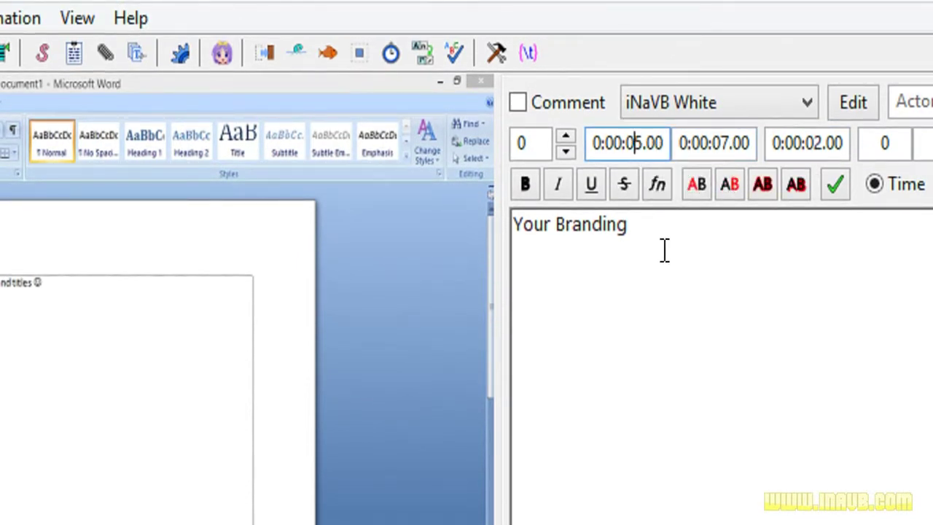
left_click(712, 143)
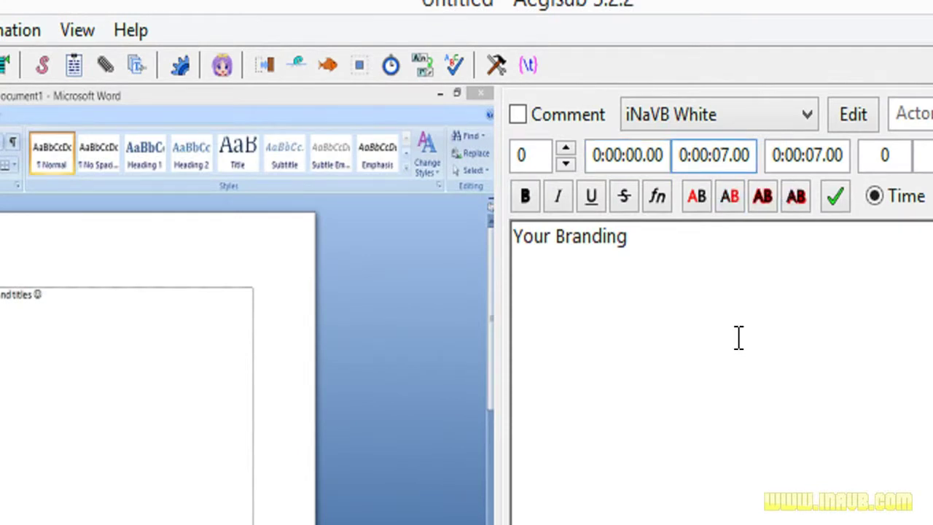
type("57.4")
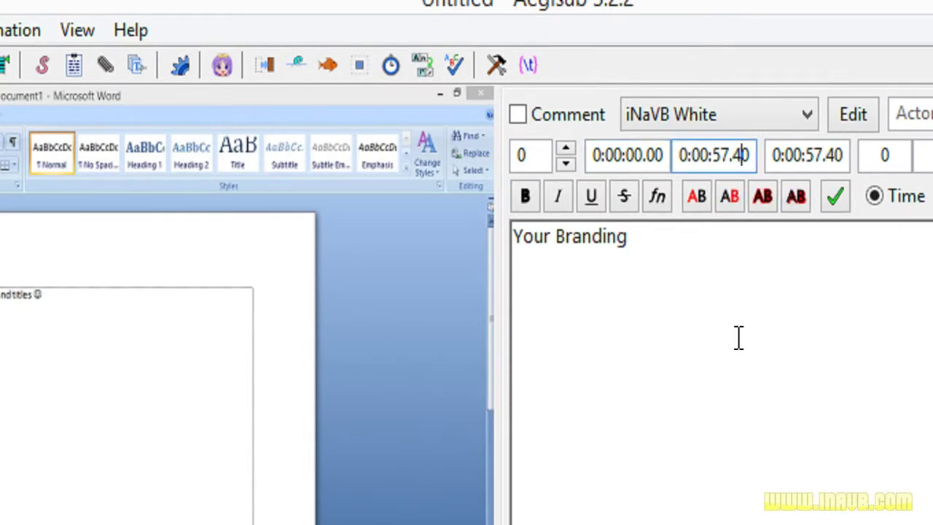
left_click(736, 286)
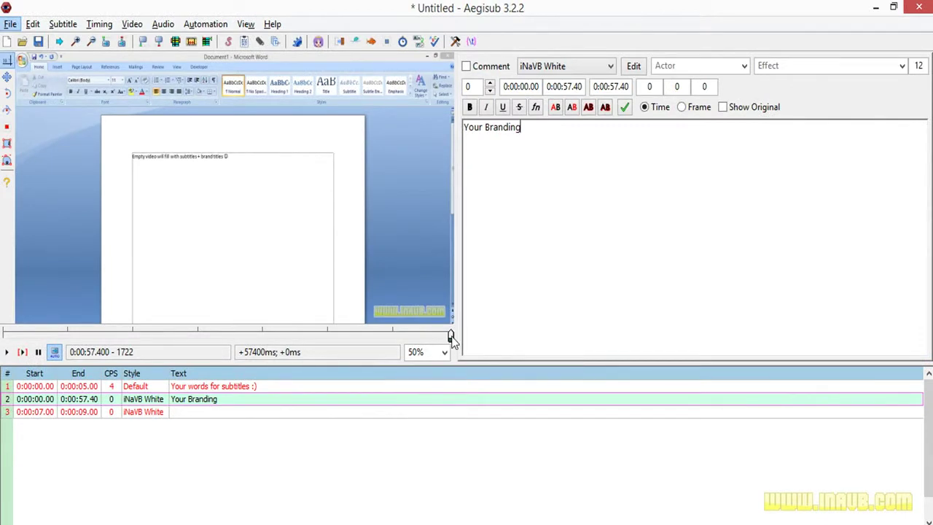
Step: Return the video to its start and move the "Your Branding" subtitle slightly inward from the frame's upper-right corner
left_click_drag(448, 335, 3, 351)
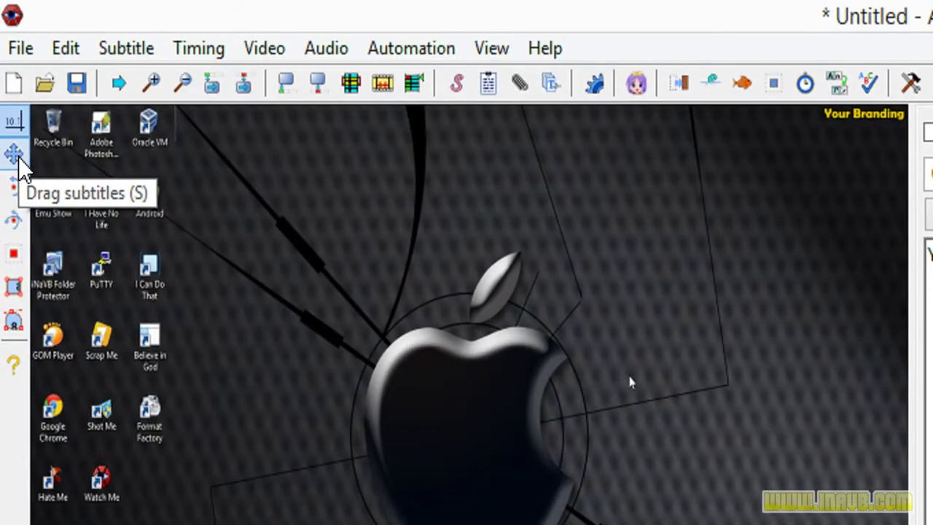
left_click(20, 162)
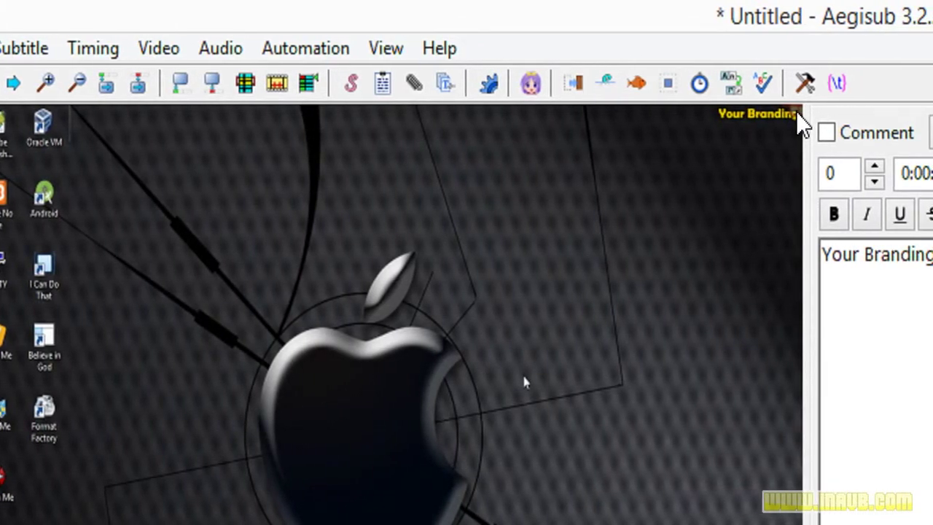
left_click_drag(802, 126, 775, 134)
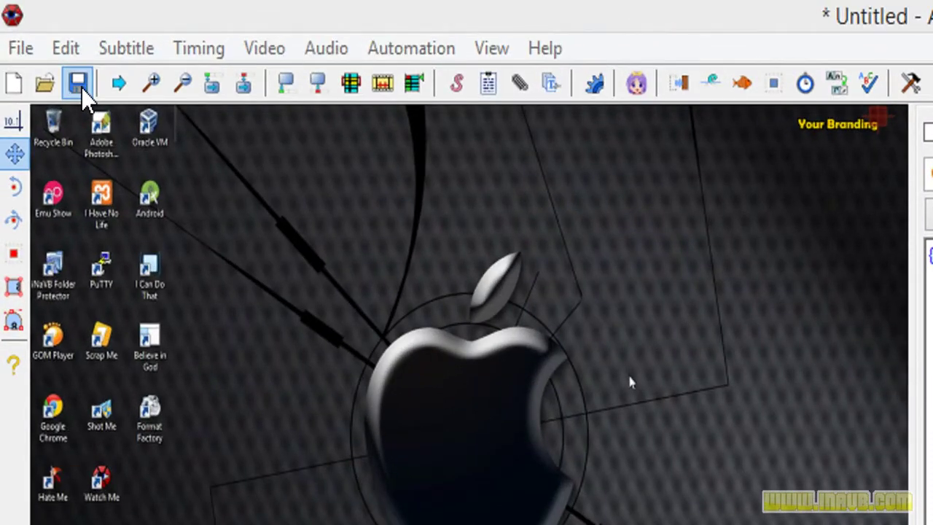
Step: Start saving the subtitles and replace the Untitled part of the file name with Empty, keeping the .ass extension
left_click(38, 41)
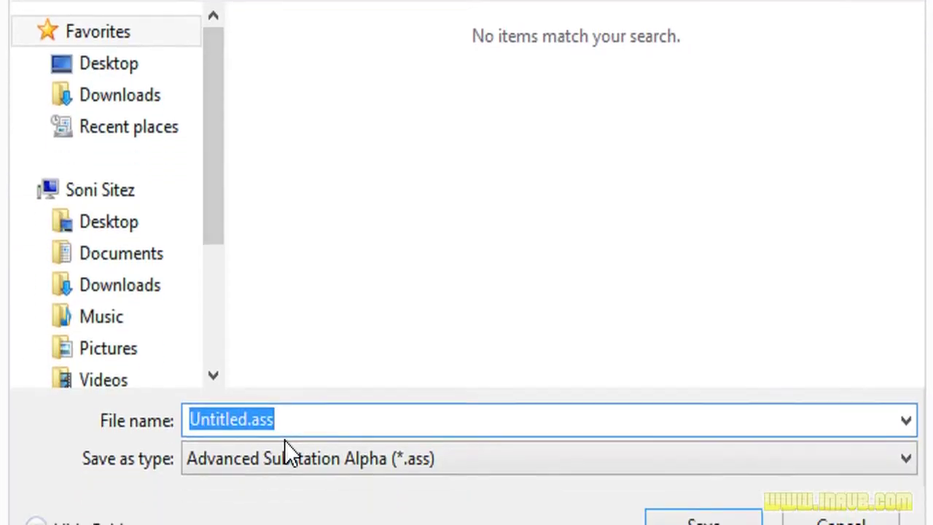
left_click(251, 397)
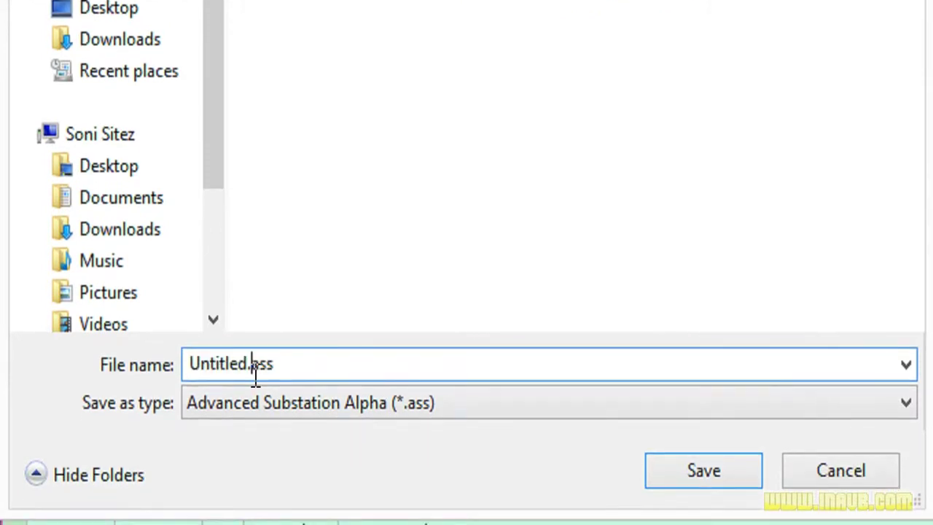
key("BackSpace")
key("BackSpace")
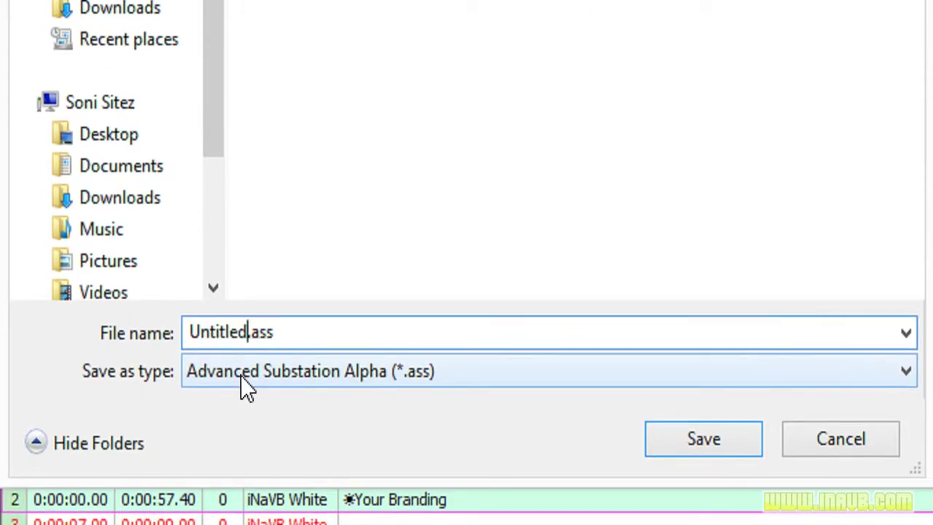
key("BackSpace")
key("BackSpace")
key("BackSpace")
key("BackSpace")
key("BackSpace")
key("BackSpace")
key("BackSpace")
type("E")
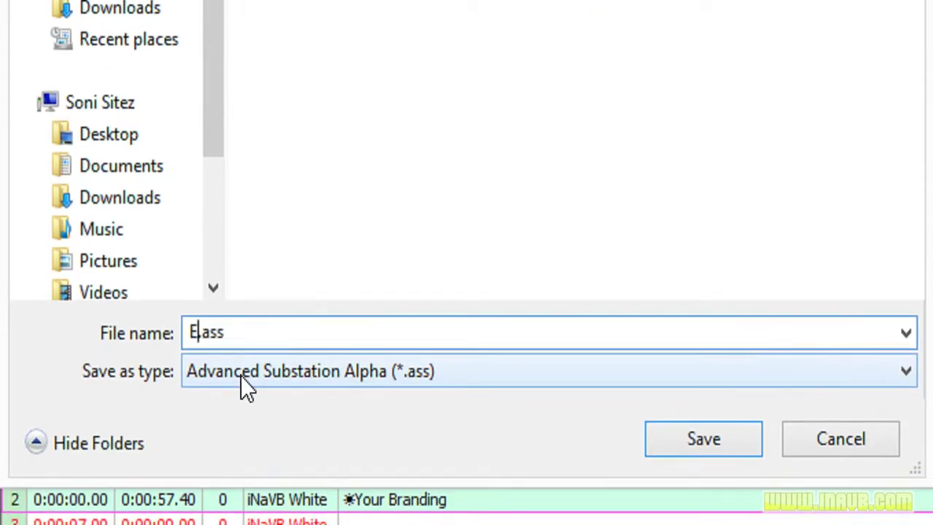
type("mpty")
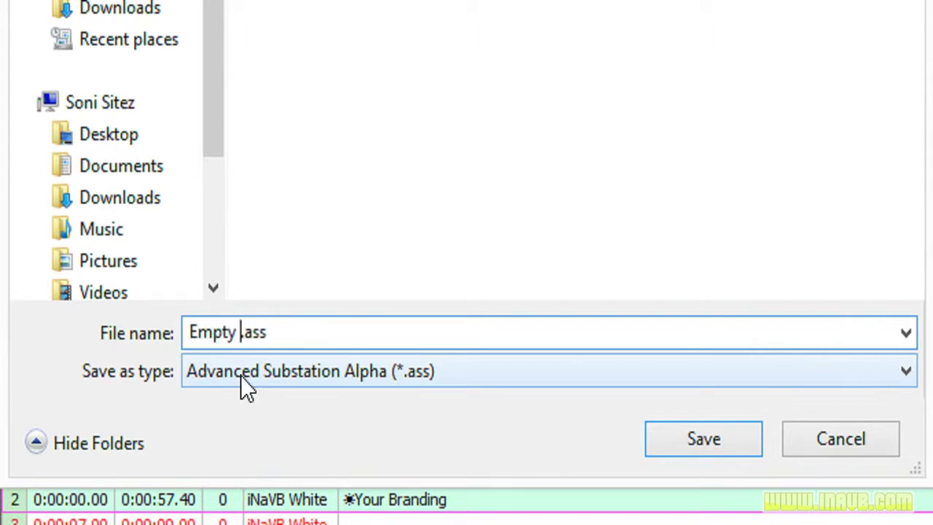
Step: Clear the entire file name, including the .ass extension
key("shift+Left")
key("shift+Left")
key("shift+Left")
key("shift+Left")
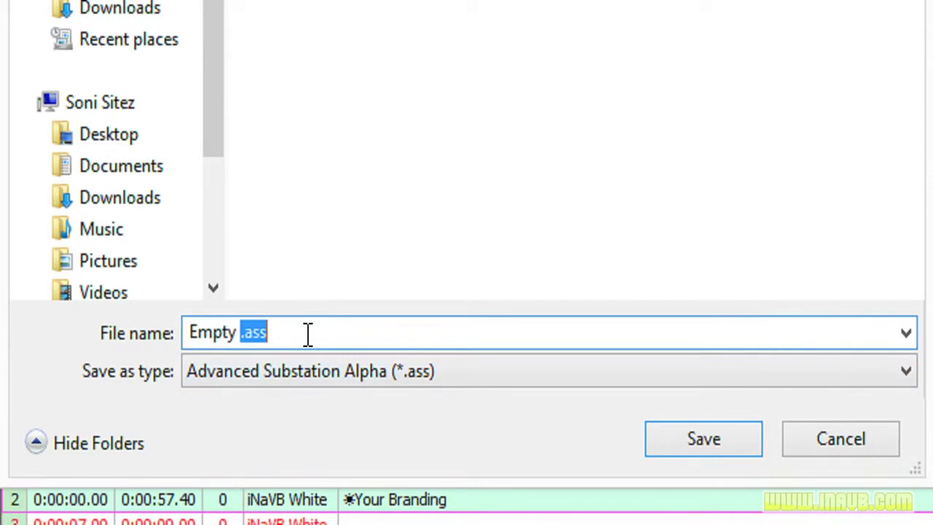
key("BackSpace")
key("BackSpace")
key("BackSpace")
key("BackSpace")
key("BackSpace")
key("BackSpace")
key("BackSpace")
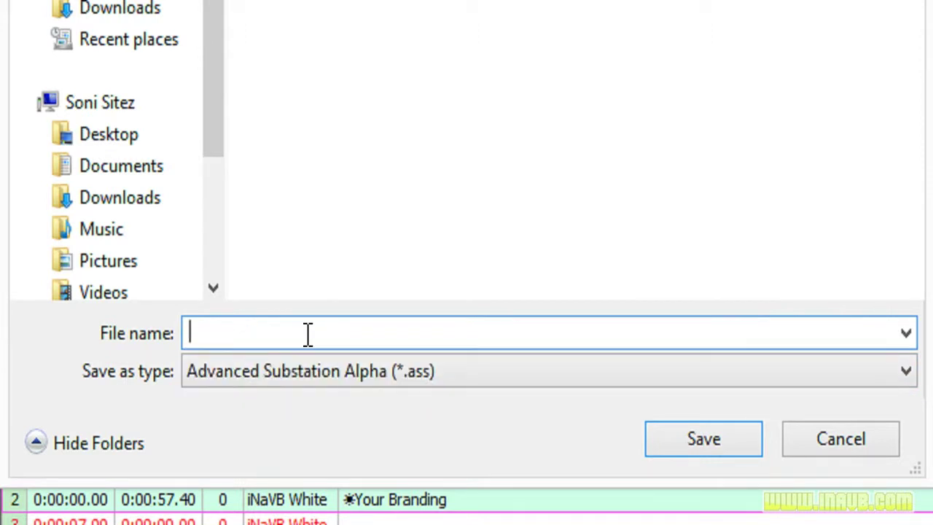
Step: Save the subtitle file as Empty Video in Advanced Substation Alpha (*.ass) format and close Aegisub
type("e")
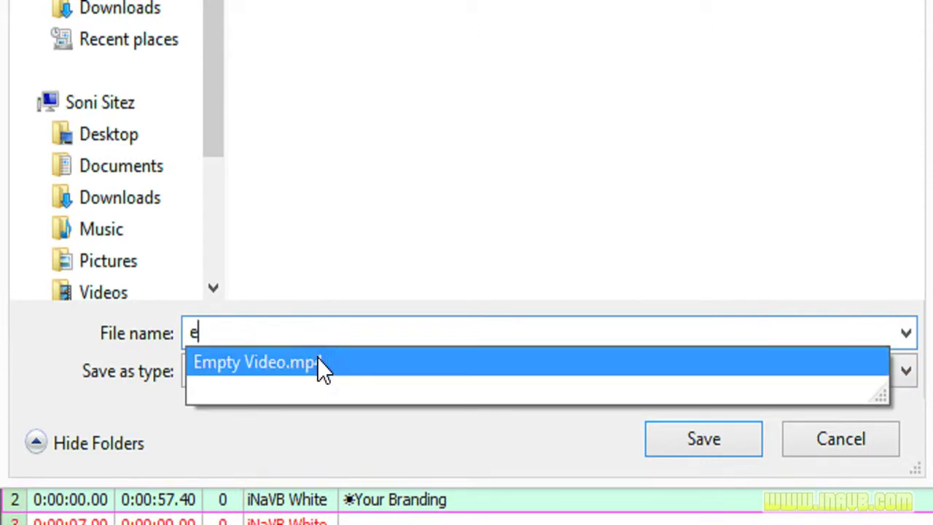
left_click(354, 365)
left_click(375, 329)
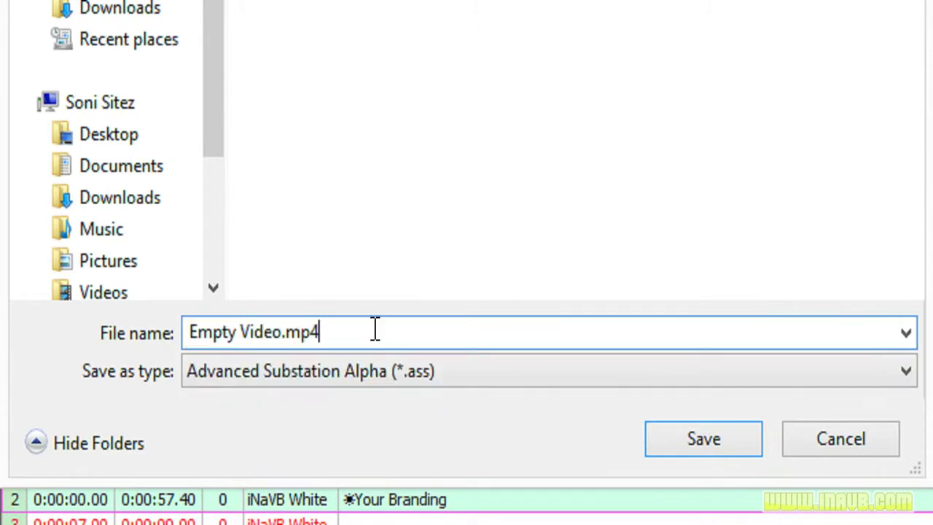
key("BackSpace")
key("BackSpace")
key("BackSpace")
key("BackSpace")
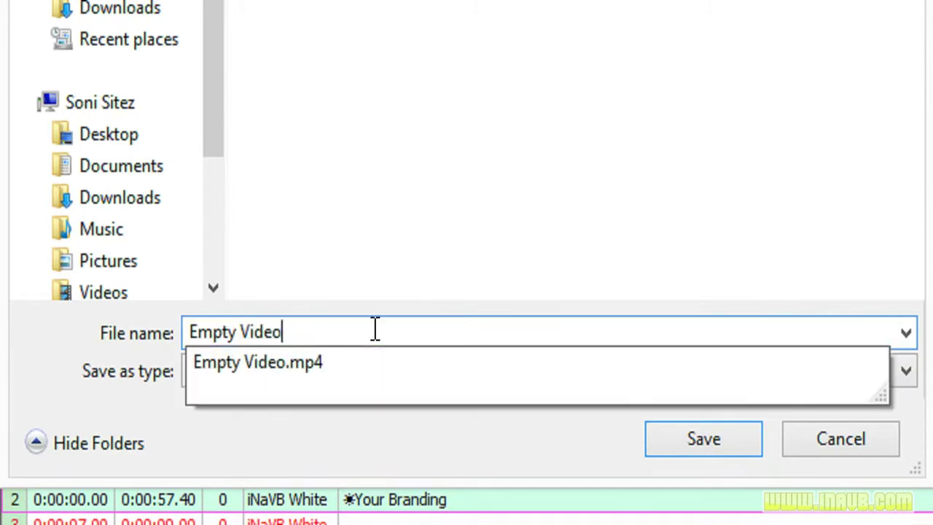
left_click(604, 231)
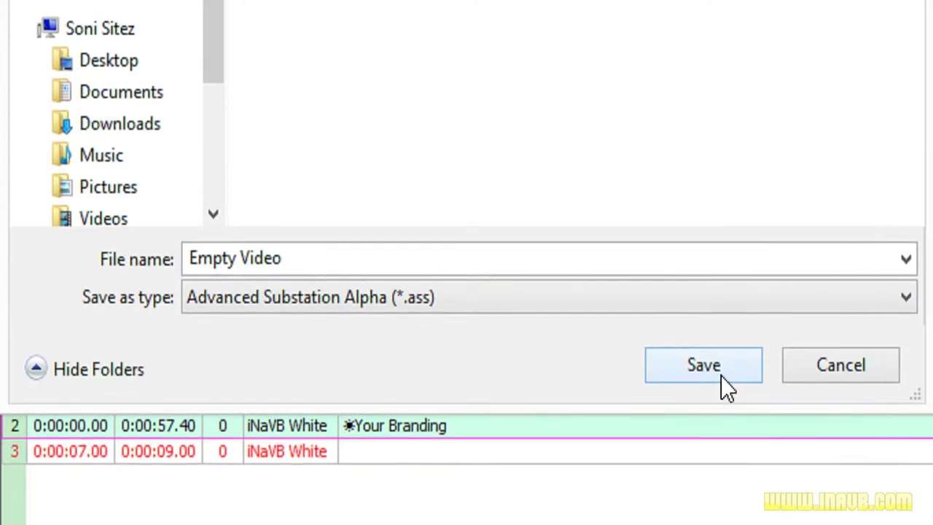
left_click(721, 375)
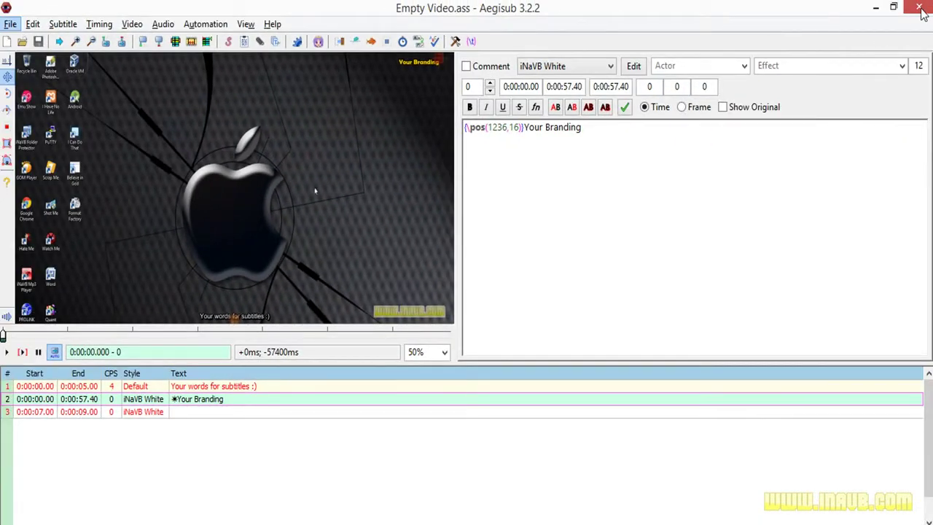
left_click(920, 9)
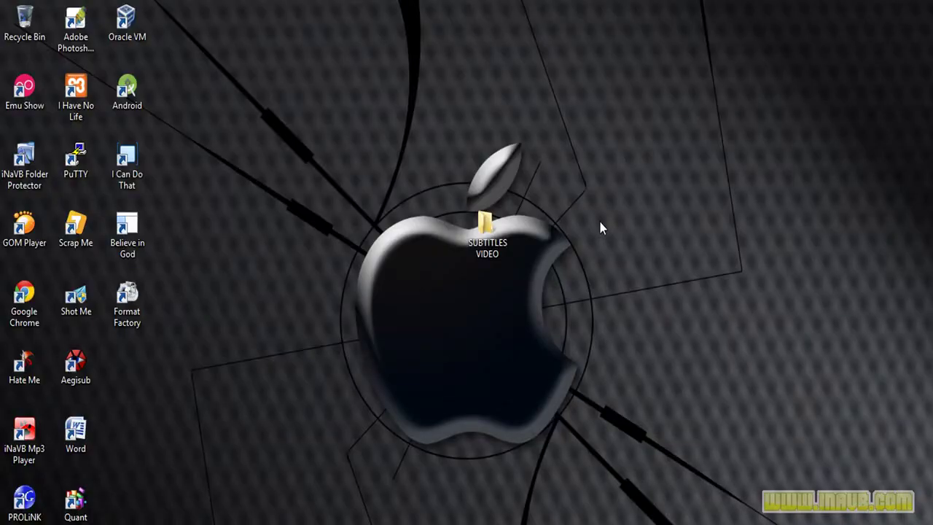
Step: Check the names of the subtitle and video files in the desktop's SUBTITLES VIDEO folder, and close the folder
double_click(499, 228)
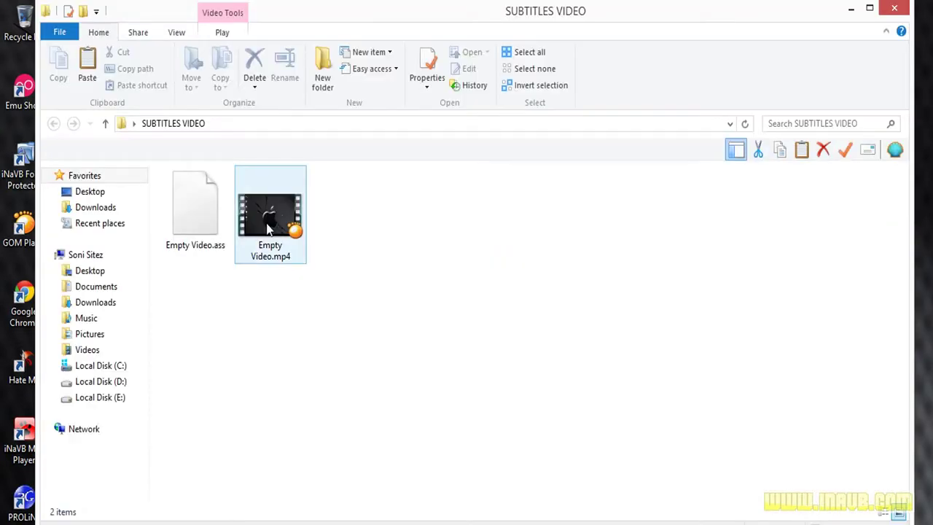
left_click(266, 228)
left_click(223, 229)
left_click(284, 229)
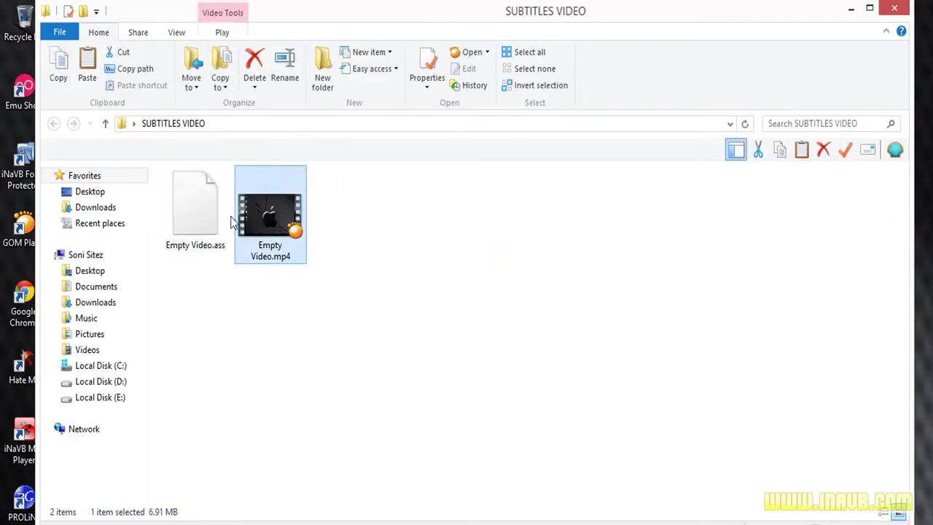
left_click(227, 217)
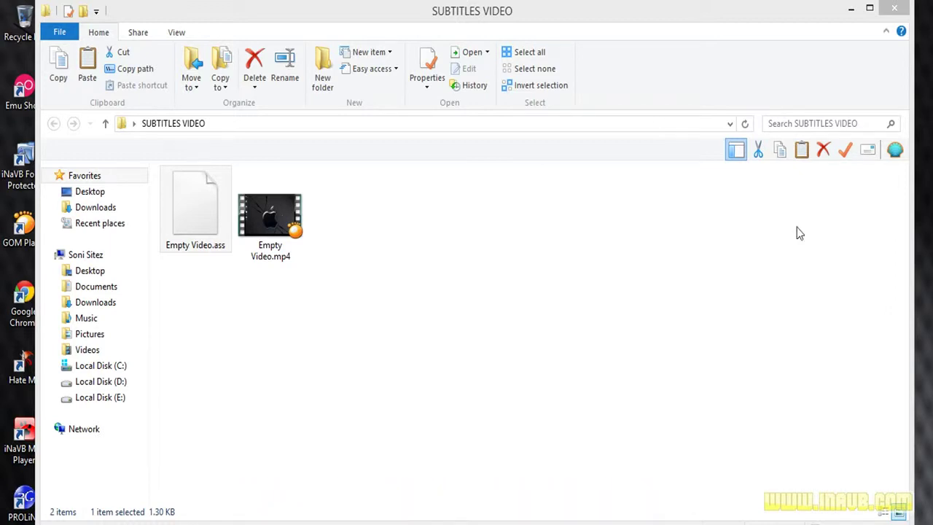
left_click(893, 9)
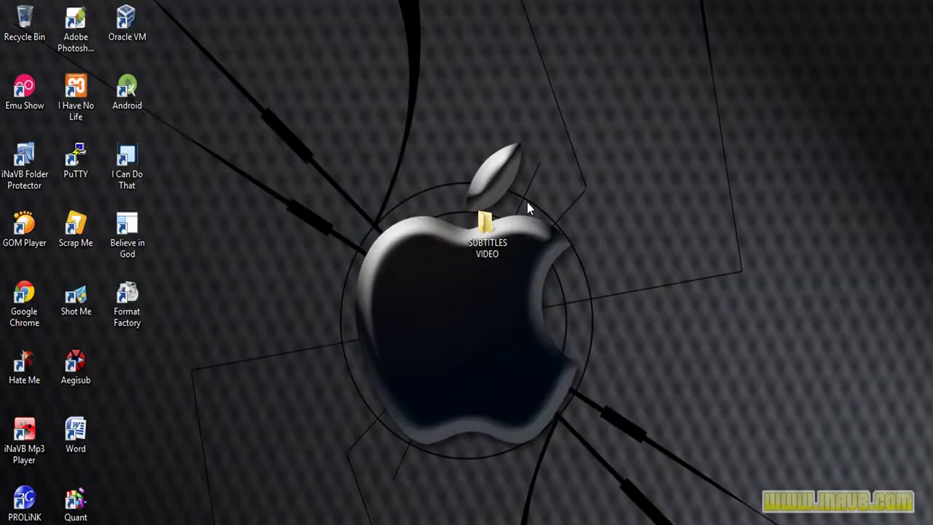
Step: Switch to Format Factory and convert Empty Video.mp4 from the SUBTITLES VIDEO folder to AVI with the default output settings
double_click(129, 319)
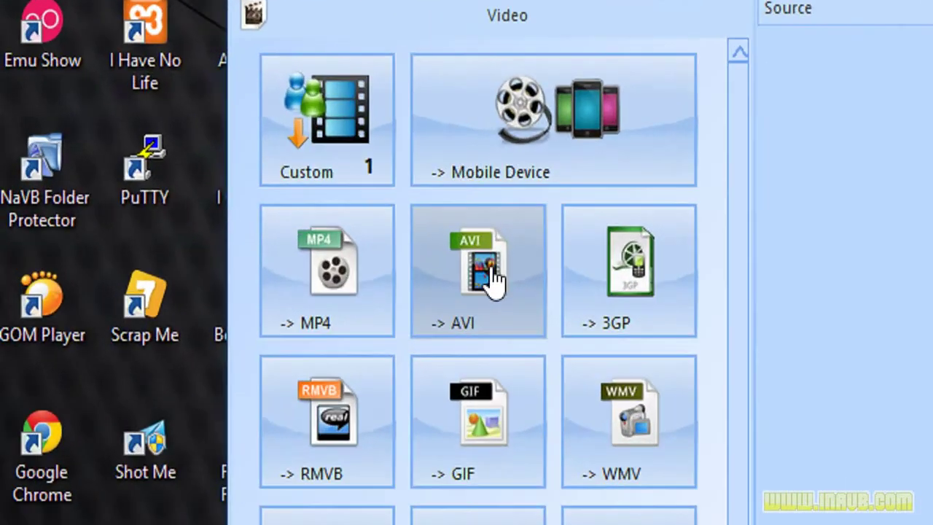
left_click(240, 212)
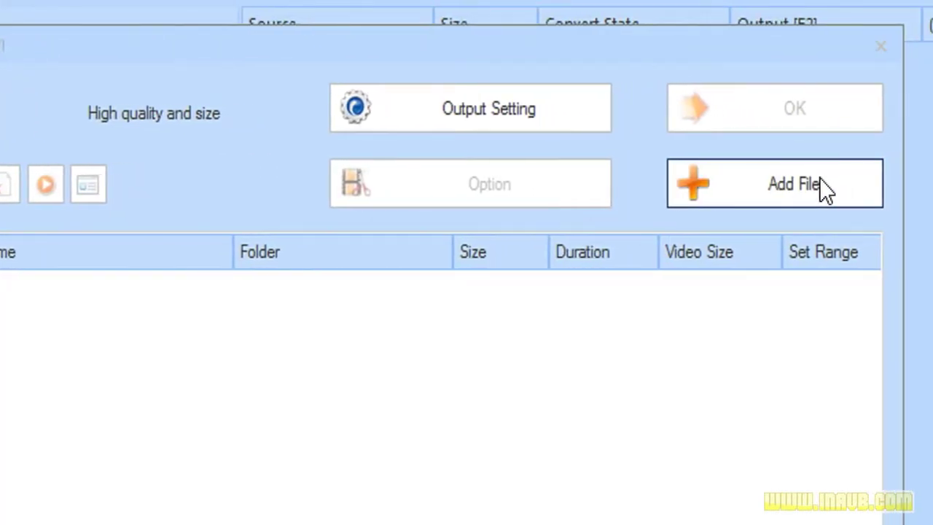
left_click(821, 186)
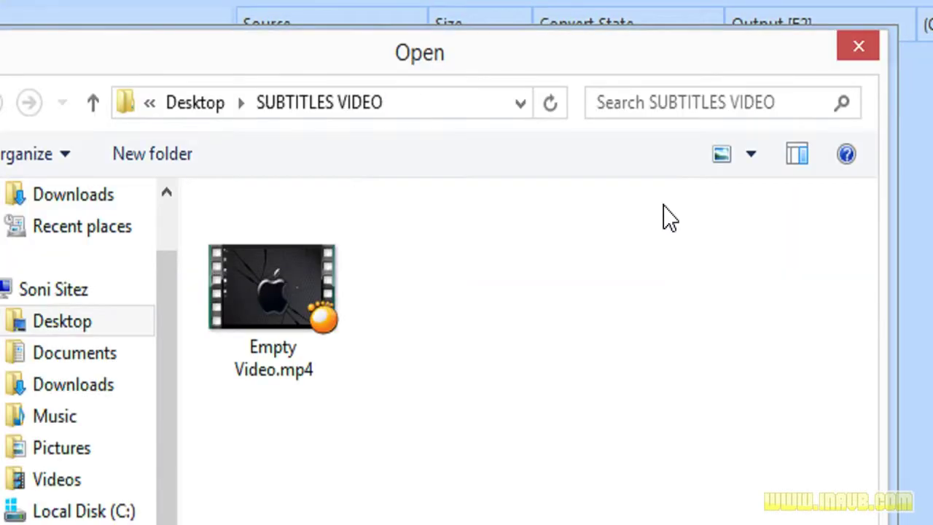
left_click(285, 326)
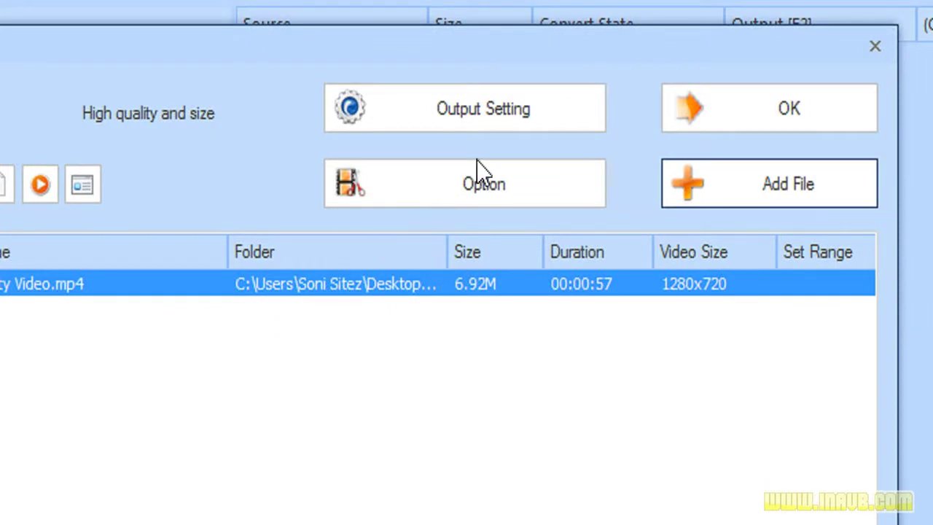
left_click(795, 110)
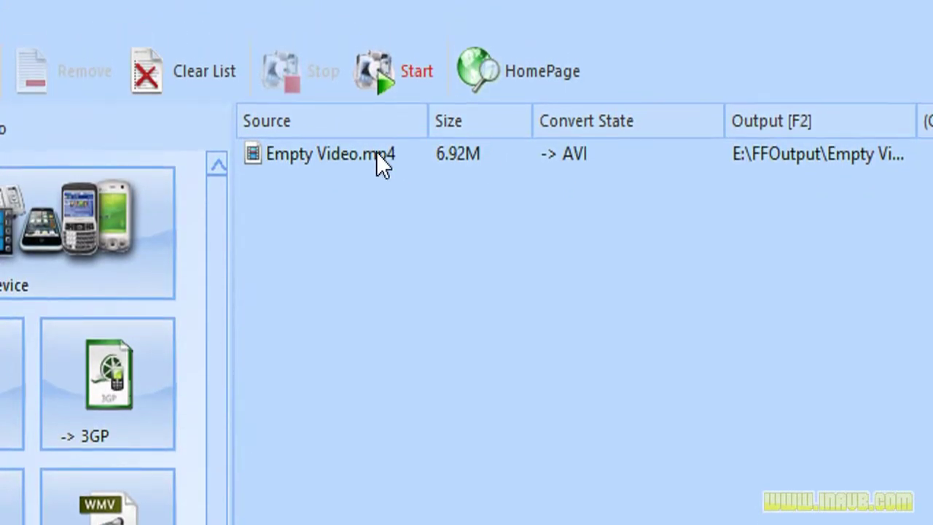
left_click(381, 111)
left_click(381, 86)
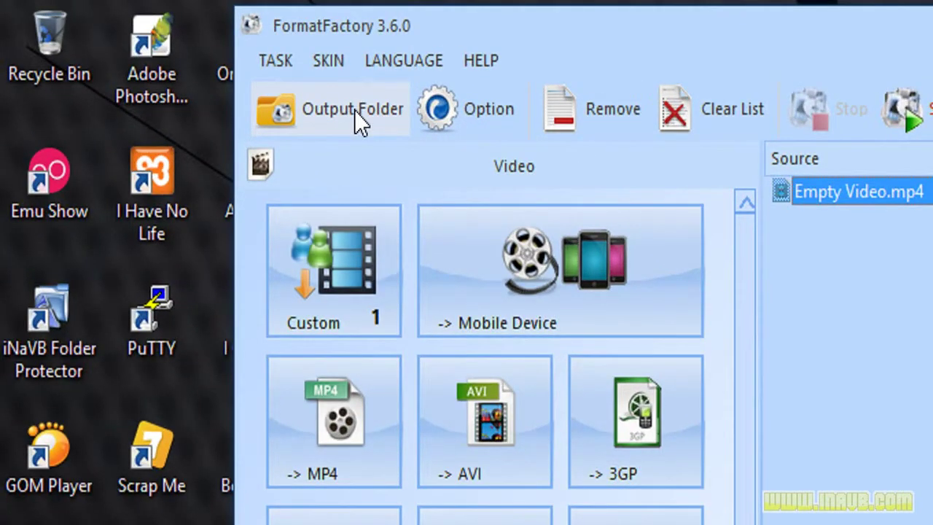
Step: Look at the converted file in Format Factory's output folder and close the folder window
left_click(299, 92)
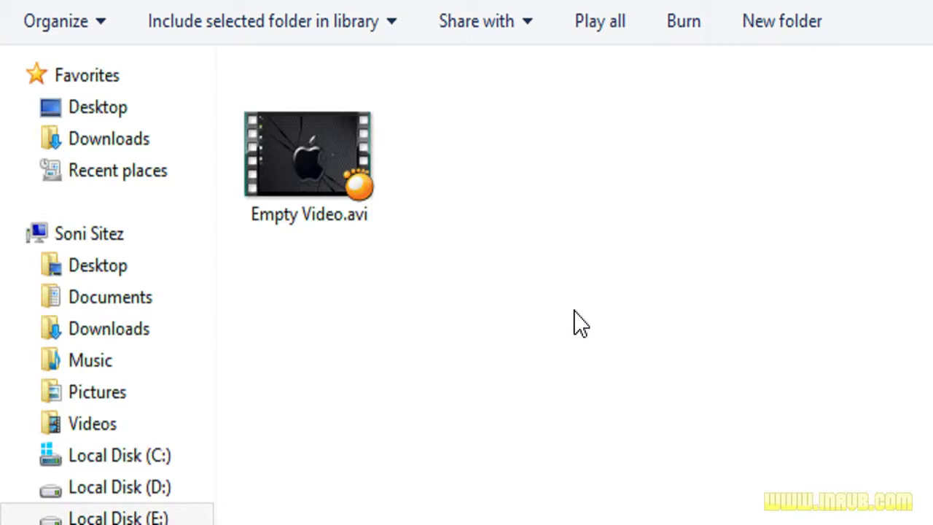
key("alt")
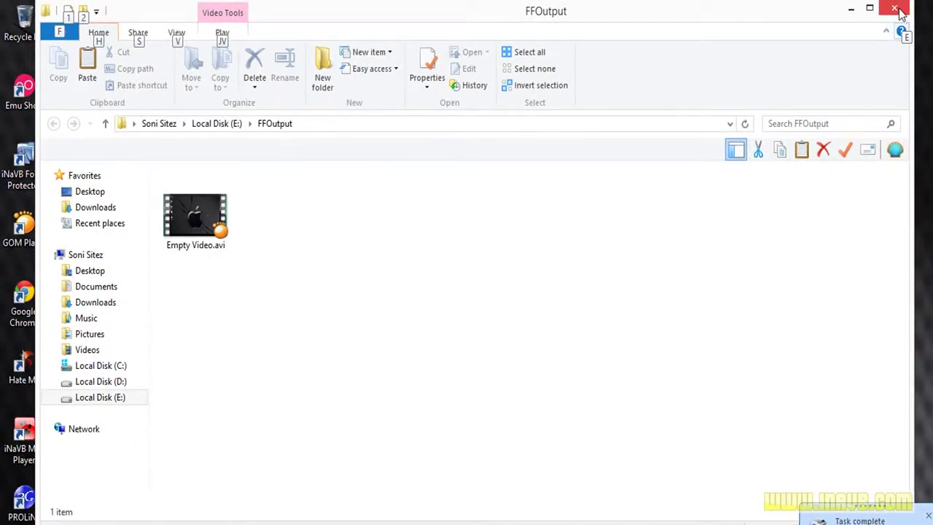
left_click(896, 10)
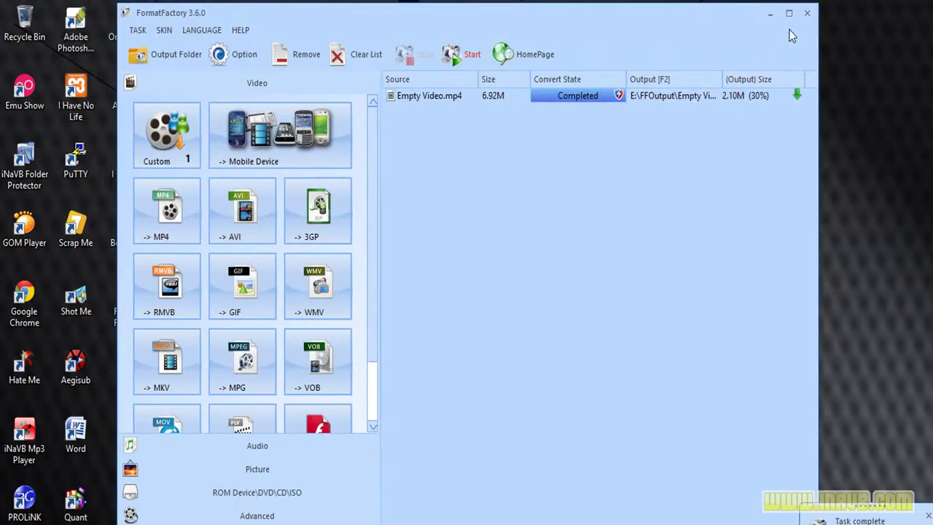
Step: Reopen the output folder, minimize its window and close Format Factory
left_click(187, 62)
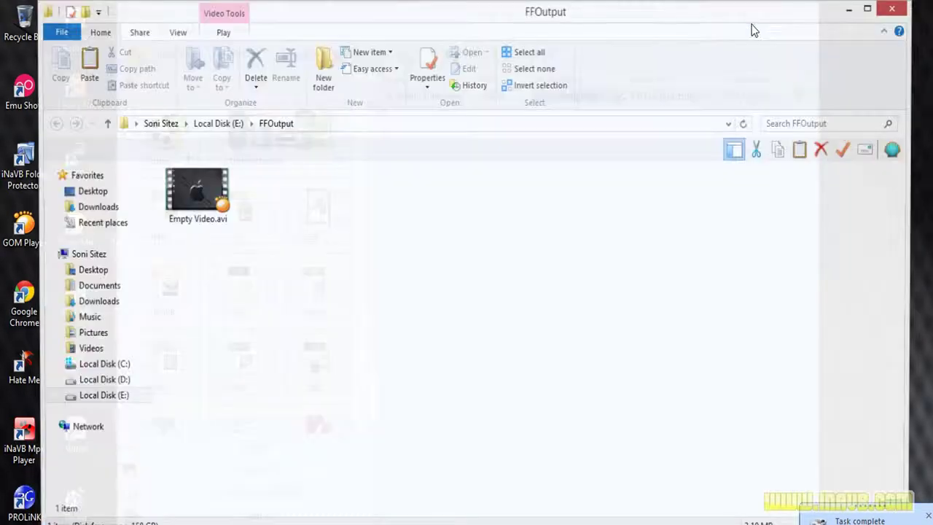
left_click(852, 10)
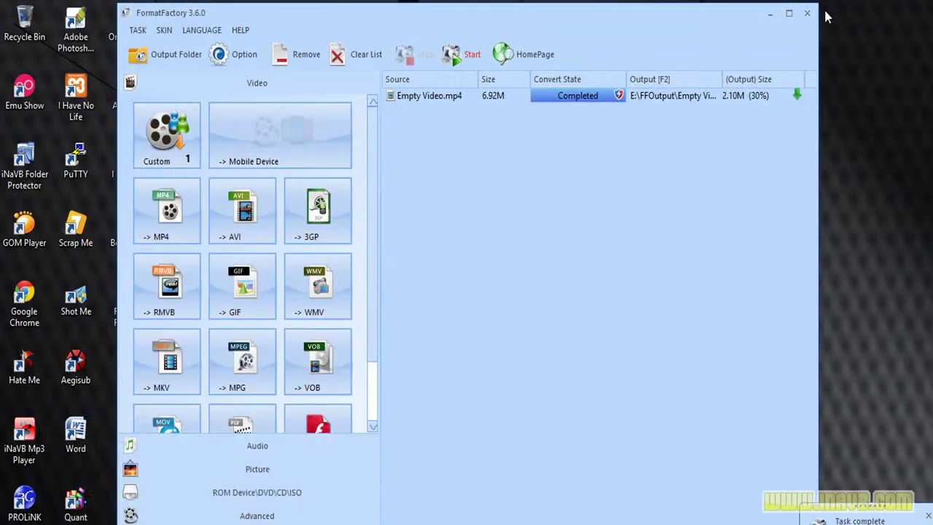
left_click(810, 15)
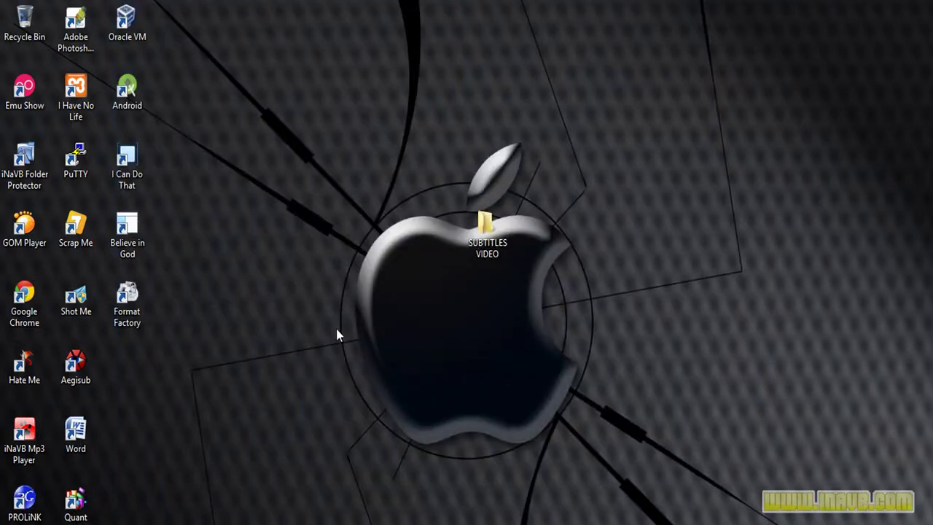
Step: Play Empty Video.avi from the FFOutput folder to check its subtitles, and close the player and the folder
left_click(95, 521)
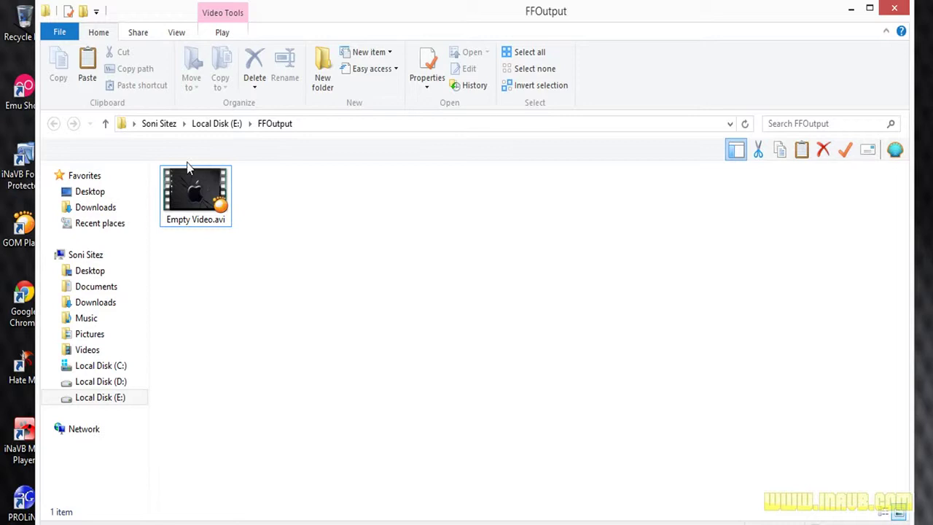
left_click(196, 179)
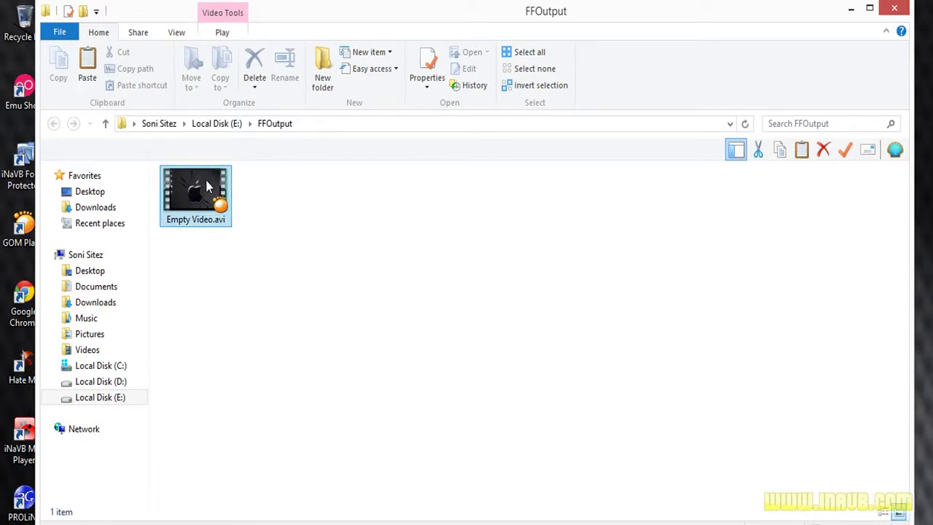
left_click(208, 186)
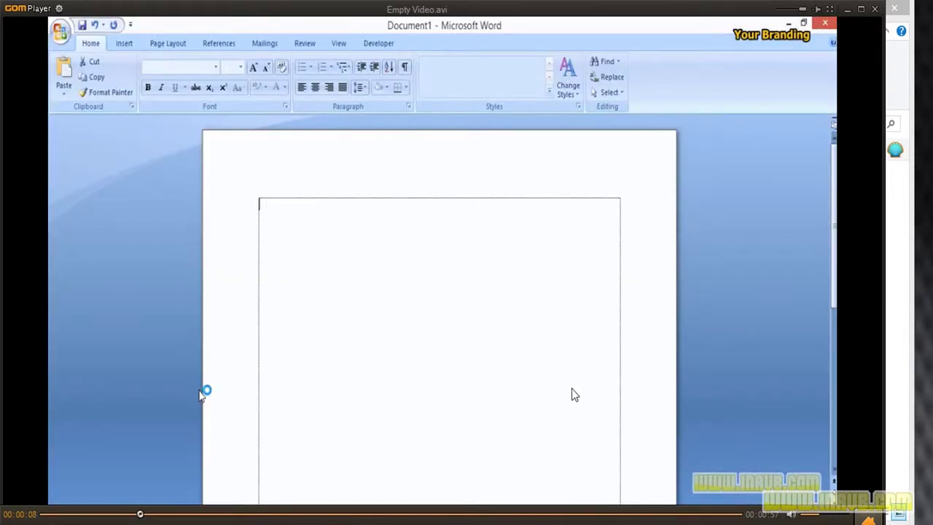
left_click(874, 10)
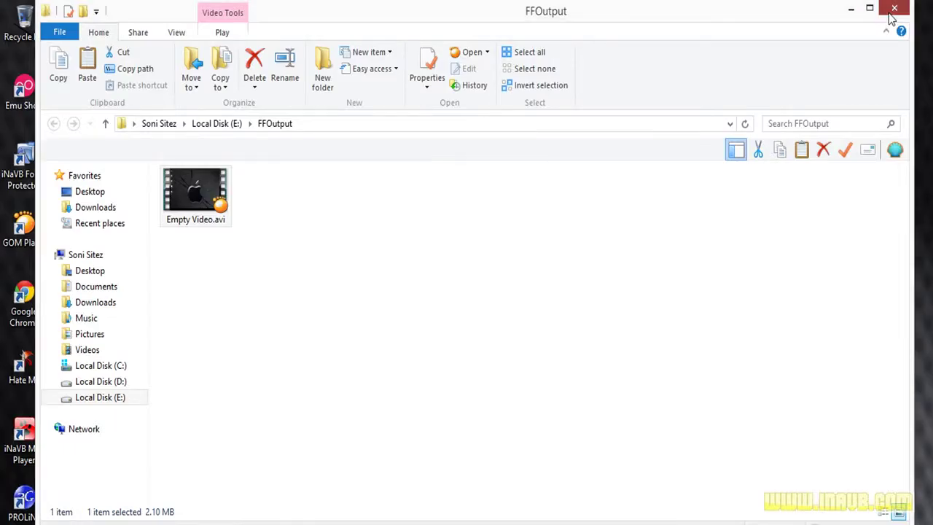
left_click(898, 7)
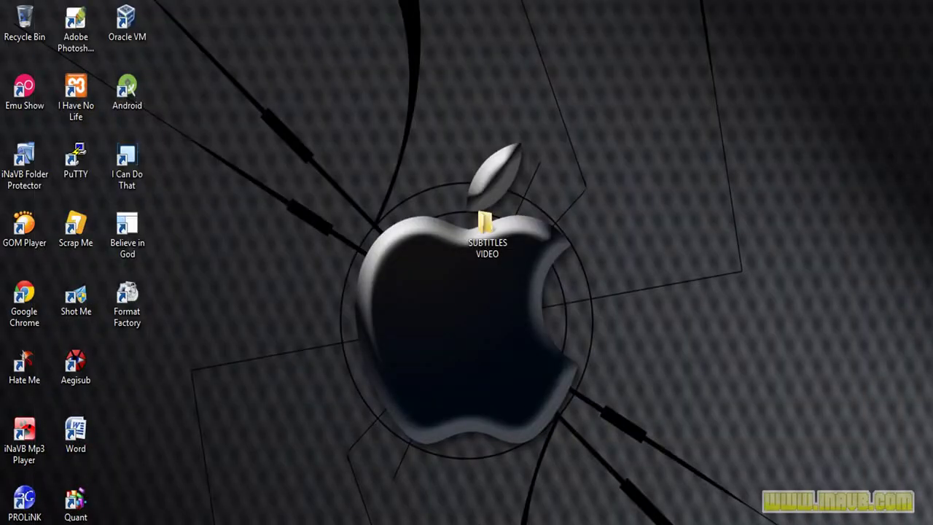